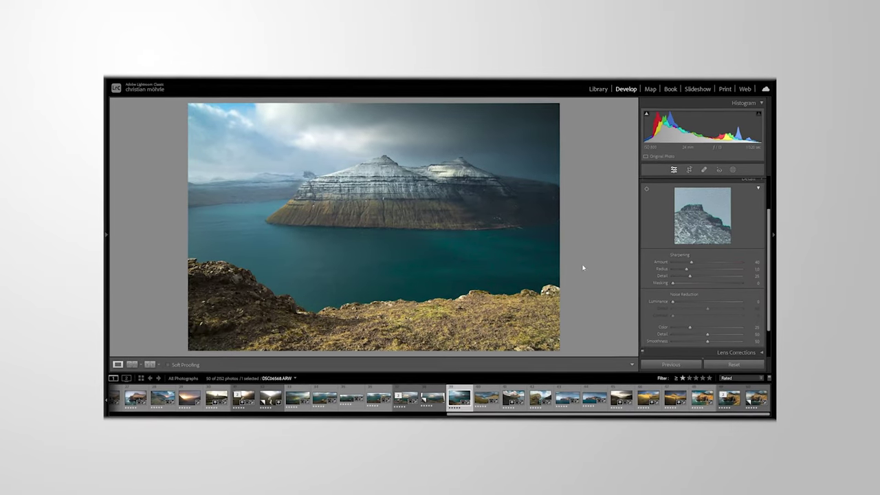
# Expand the fjord photo's Detail panel to show Sharpening at Amount 40, Radius 1.0, Detail 25, Masking 0.
pyautogui.moveTo(673, 282); pyautogui.dragTo(750, 285)
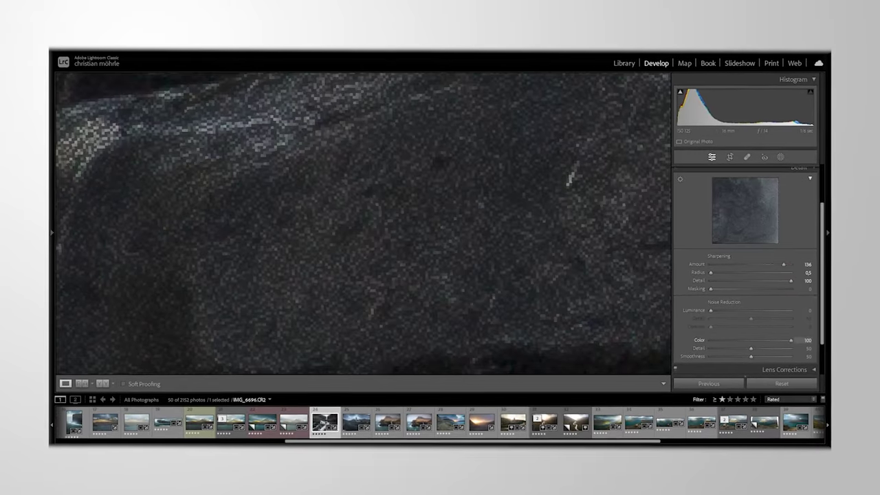
pyautogui.click(538, 245)
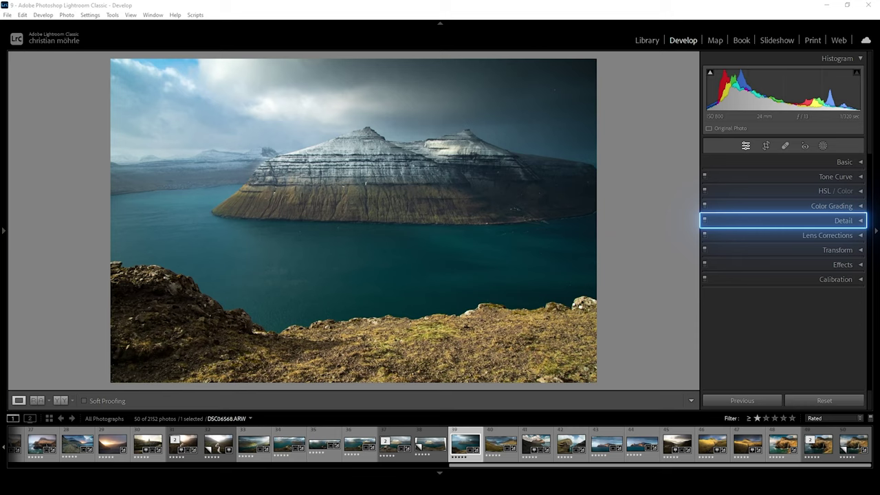
pyautogui.click(862, 224)
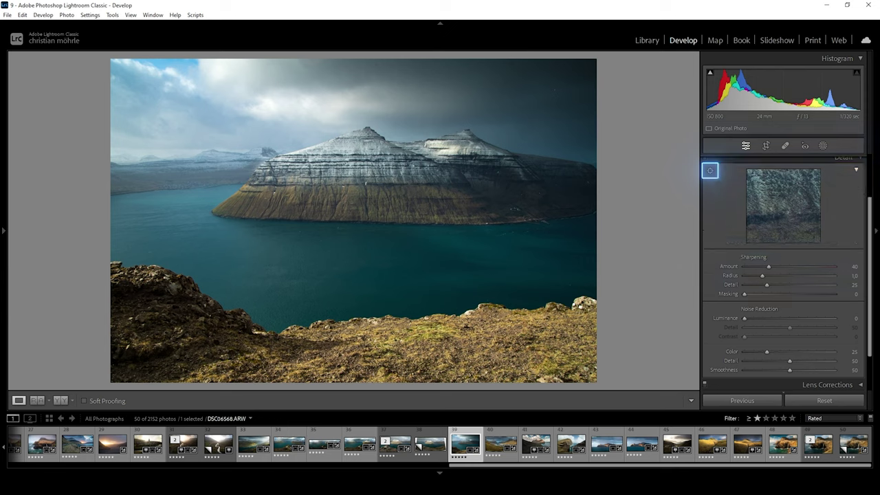
# Set the detail preview to the mountain ridge's edge against the sky.
pyautogui.click(710, 170)
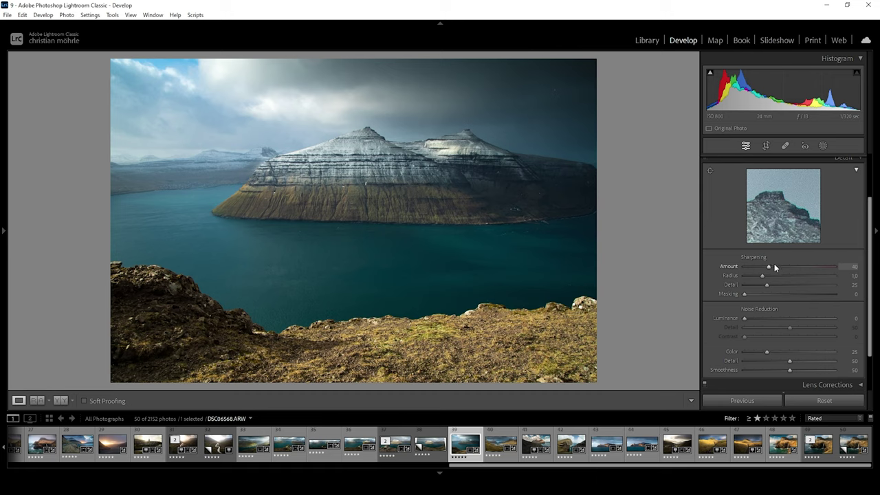
# Test the sharpening Amount range by dragging it between 0 and 150.
pyautogui.moveTo(761, 269); pyautogui.dragTo(858, 276)
# Reset sharpening Amount to 40, try Radius at 1.3 and 0.5, then return Radius to 1.0.
pyautogui.doubleClick(834, 267)
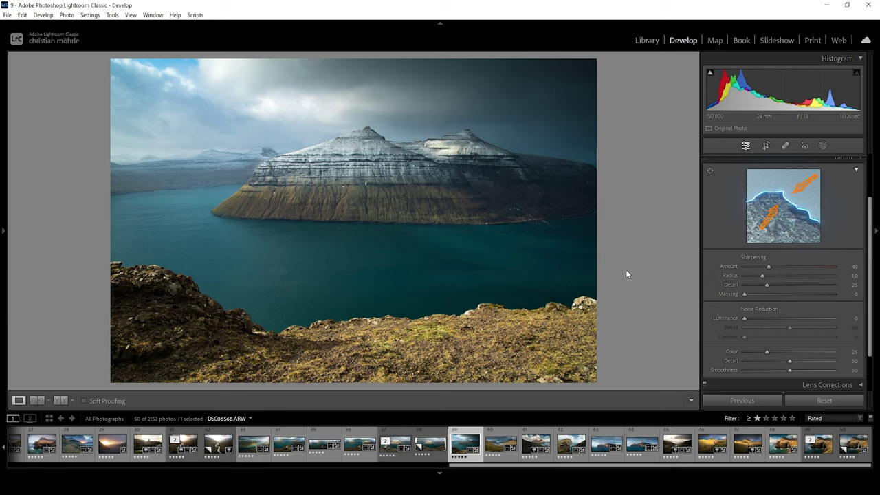
pyautogui.moveTo(763, 281); pyautogui.dragTo(848, 289)
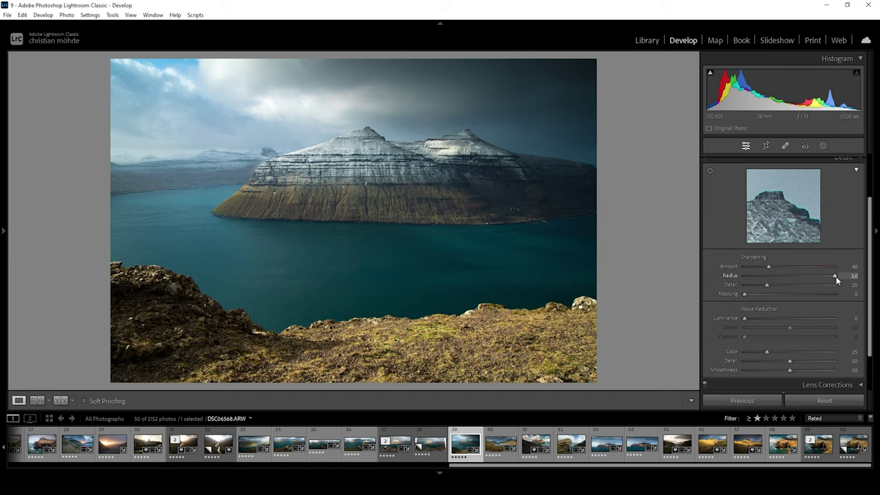
pyautogui.moveTo(835, 276); pyautogui.dragTo(696, 279)
pyautogui.moveTo(744, 275); pyautogui.dragTo(762, 276)
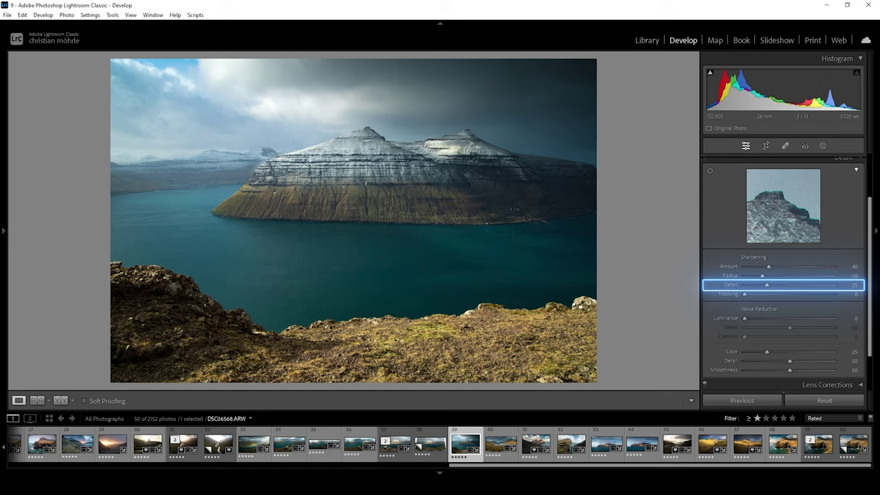
pyautogui.moveTo(766, 284); pyautogui.dragTo(736, 290)
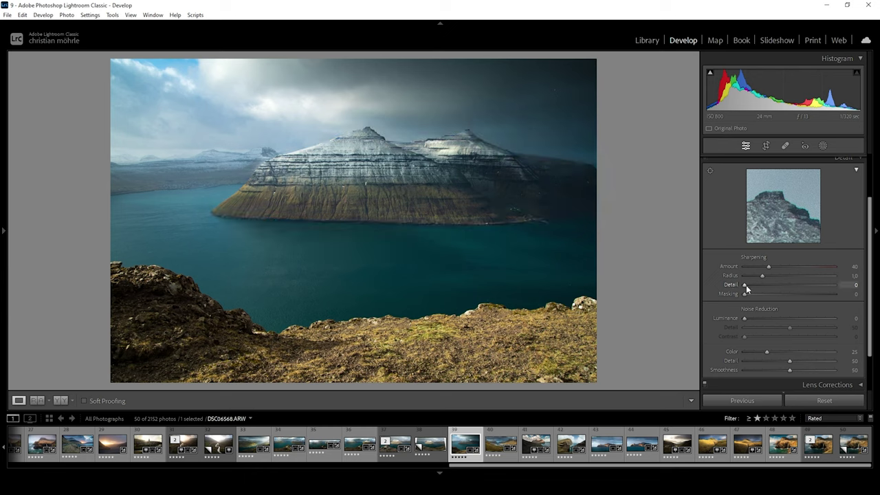
pyautogui.moveTo(746, 285); pyautogui.dragTo(848, 294)
# Reset Detail, test Masking with the edge-mask preview, then set Masking 81 and Amount 105.
pyautogui.doubleClick(825, 284)
pyautogui.moveTo(765, 295); pyautogui.dragTo(838, 295)
pyautogui.moveTo(795, 294); pyautogui.dragTo(814, 298)
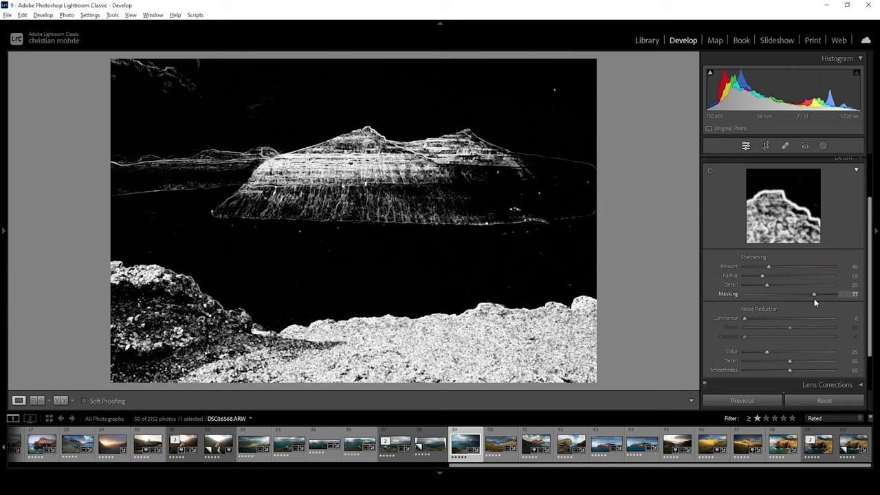
pyautogui.moveTo(814, 298); pyautogui.dragTo(807, 323)
pyautogui.doubleClick(808, 293)
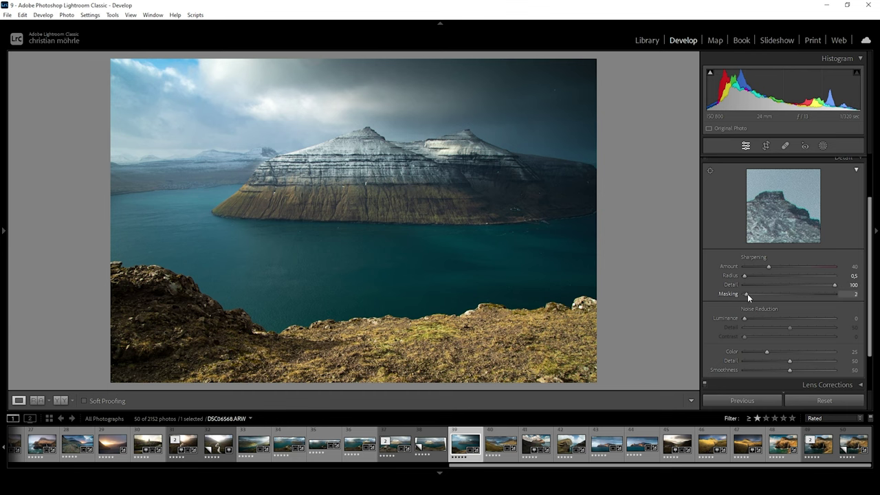
pyautogui.moveTo(748, 294); pyautogui.dragTo(819, 301)
pyautogui.moveTo(791, 272)
pyautogui.mouseDown()
pyautogui.moveTo(807, 277)
pyautogui.moveTo(796, 264)
pyautogui.mouseUp()
# Lower sharpening Masking to 0, keeping Amount 105 and Detail 100.
pyautogui.moveTo(817, 294); pyautogui.dragTo(770, 296)
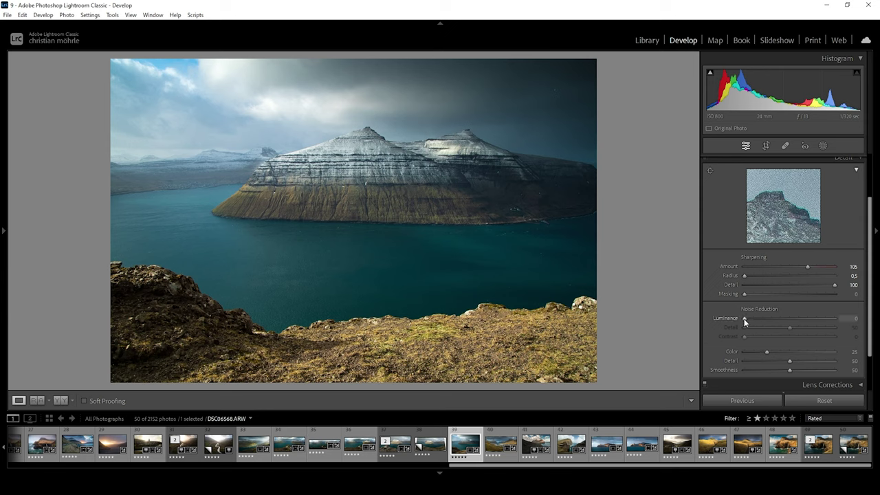
# Set Luminance noise reduction to 39 with its Detail at 59.
pyautogui.moveTo(744, 319); pyautogui.dragTo(748, 319)
pyautogui.moveTo(804, 330); pyautogui.dragTo(819, 332)
pyautogui.moveTo(836, 328); pyautogui.dragTo(778, 330)
pyautogui.moveTo(836, 335); pyautogui.dragTo(730, 340)
pyautogui.hotkey('ctrl', 'z')
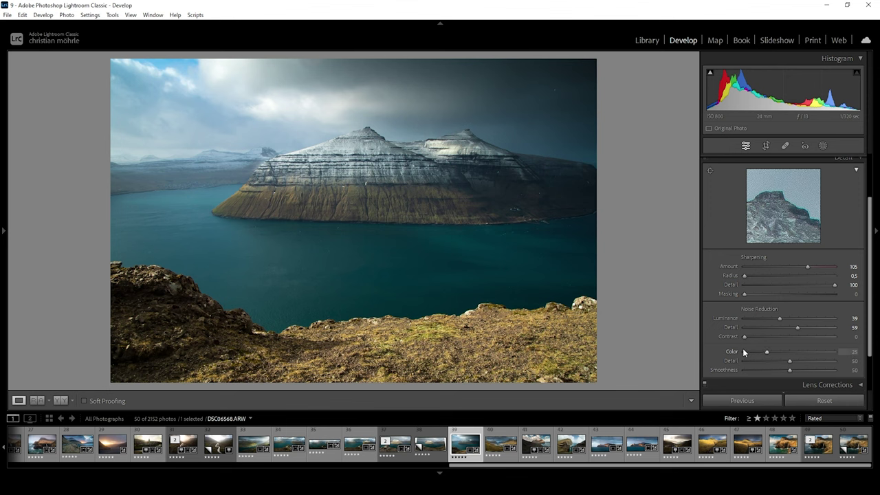
# Zoom to 1:1 on the ridge and test luminance Contrast values, settling it at 5.
pyautogui.click(358, 131)
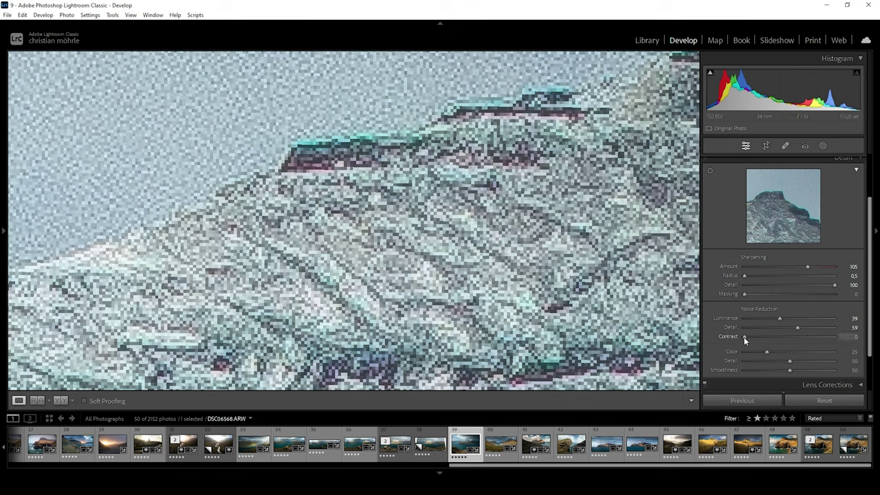
pyautogui.moveTo(744, 337)
pyautogui.mouseDown()
pyautogui.moveTo(867, 352)
pyautogui.moveTo(735, 330)
pyautogui.mouseUp()
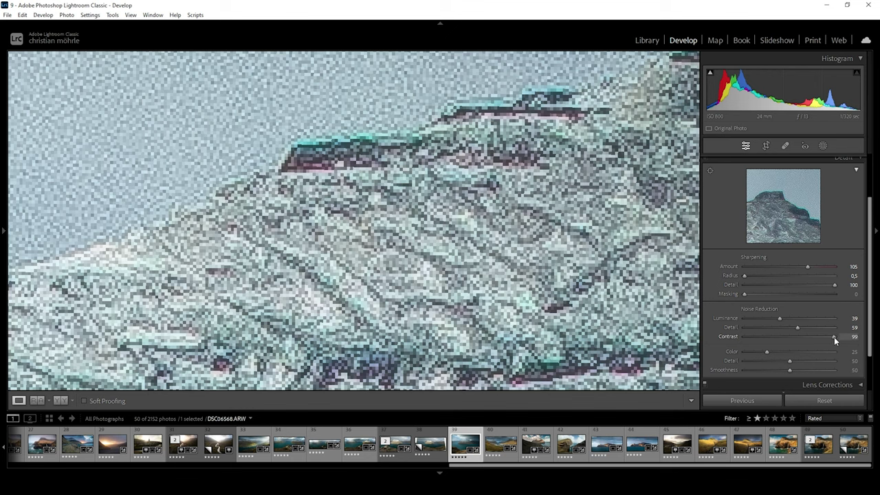
pyautogui.moveTo(835, 337)
pyautogui.mouseDown()
pyautogui.moveTo(772, 334)
pyautogui.moveTo(826, 337)
pyautogui.mouseUp()
pyautogui.moveTo(825, 343); pyautogui.dragTo(792, 343)
pyautogui.click(822, 347)
pyautogui.moveTo(819, 337); pyautogui.dragTo(752, 336)
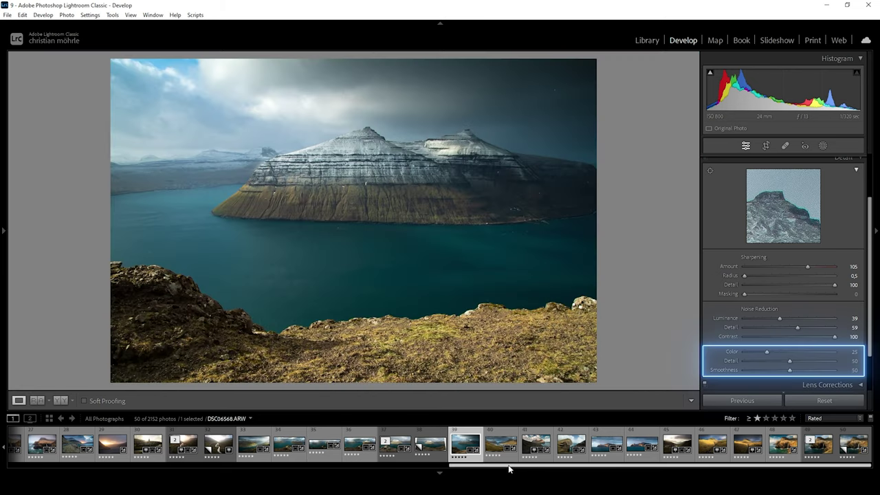
# Scroll the filmstrip to the dark waterfall photo IMG_6696.CR2 and load it.
pyautogui.moveTo(516, 465); pyautogui.dragTo(442, 465)
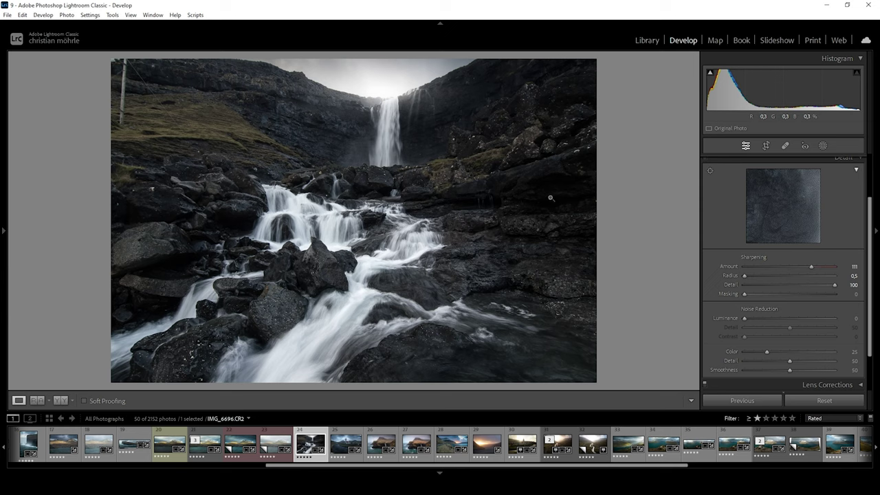
# Zoom the waterfall to 1:1, drop Color noise reduction to 0 to inspect, then raise it to 100.
pyautogui.click(472, 207)
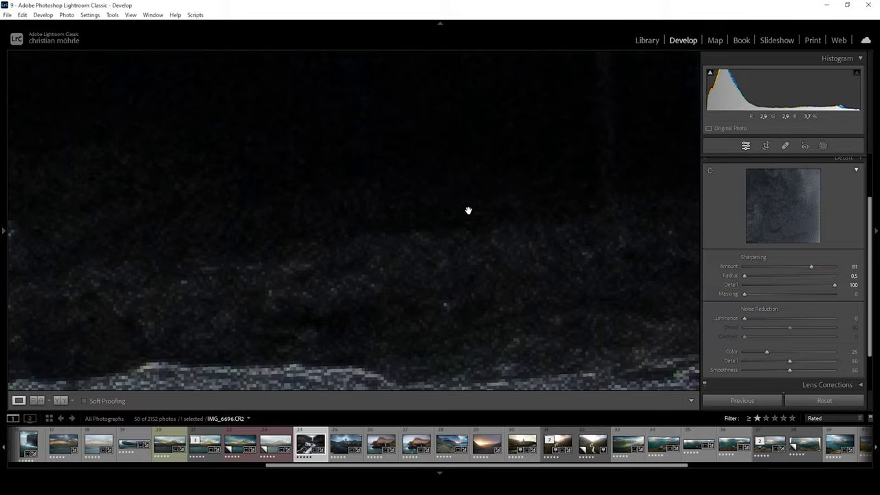
pyautogui.moveTo(766, 351); pyautogui.dragTo(742, 351)
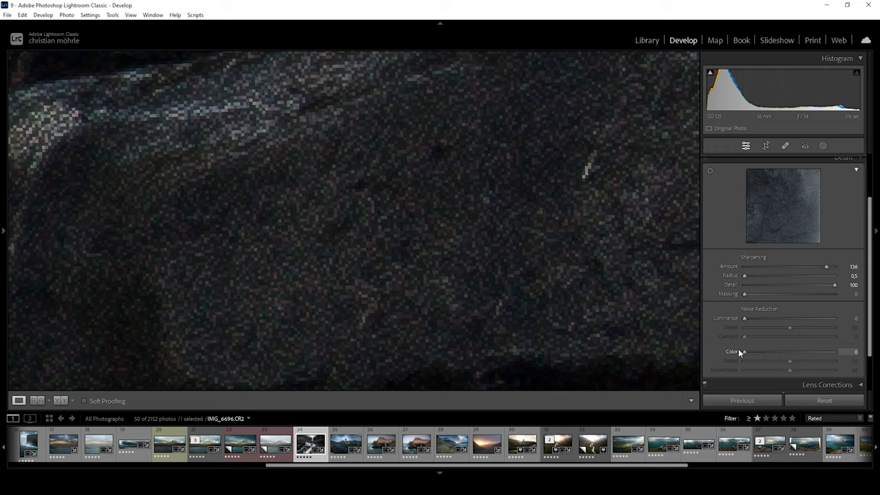
pyautogui.moveTo(745, 351); pyautogui.dragTo(867, 371)
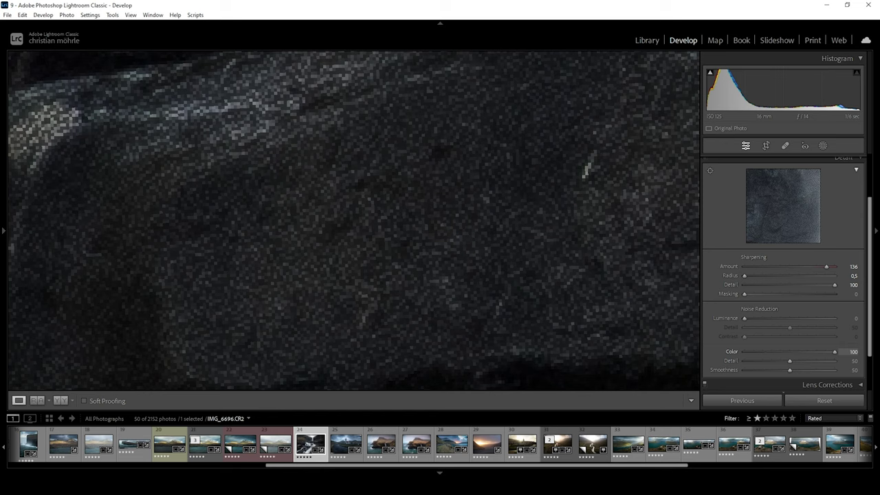